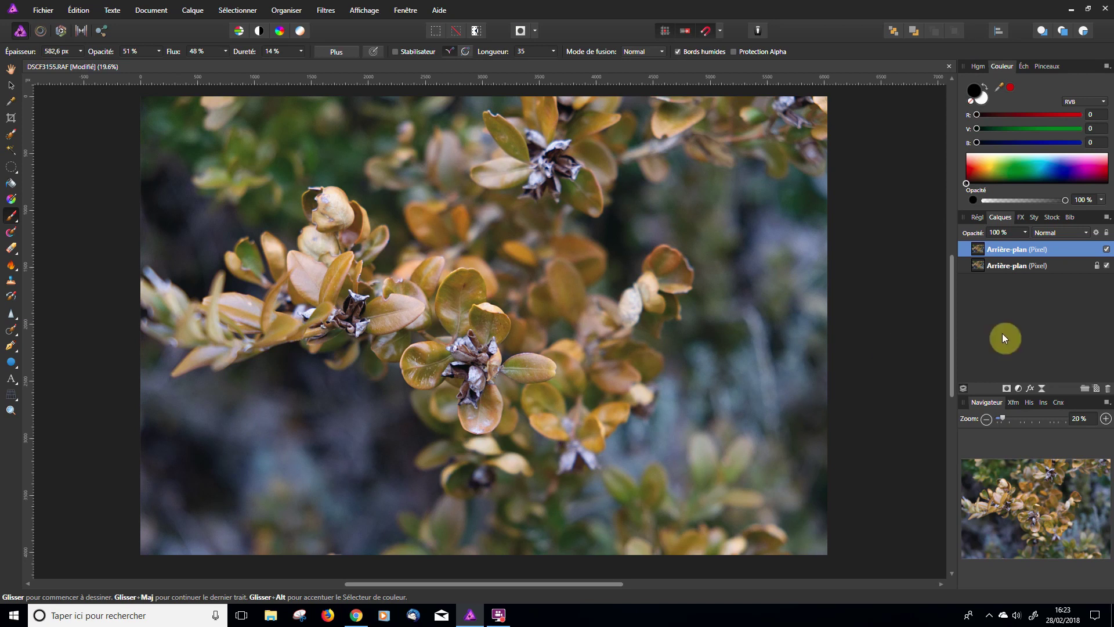
{"action": "left_click", "coordinate": [334, 11]}
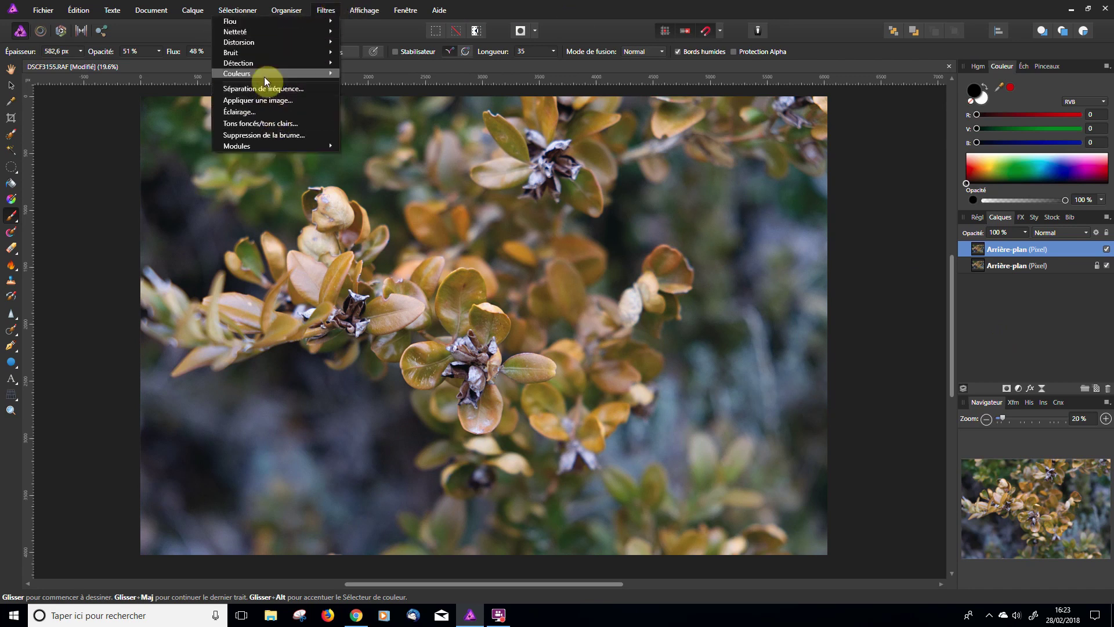
{"action": "mouse_move", "coordinate": [264, 76]}
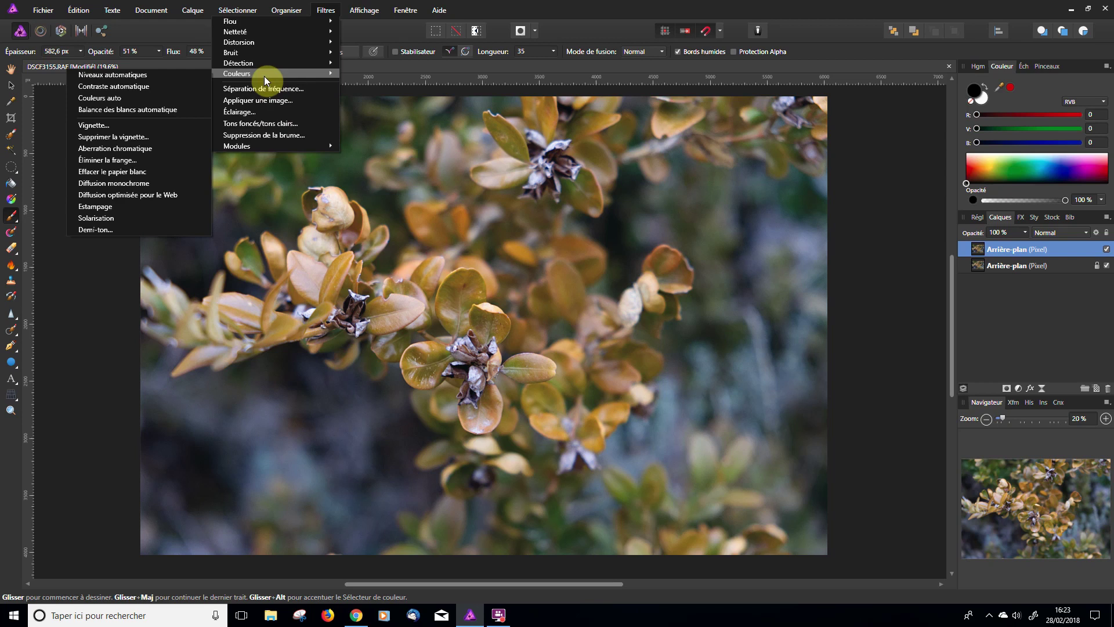
{"action": "left_click", "coordinate": [81, 265]}
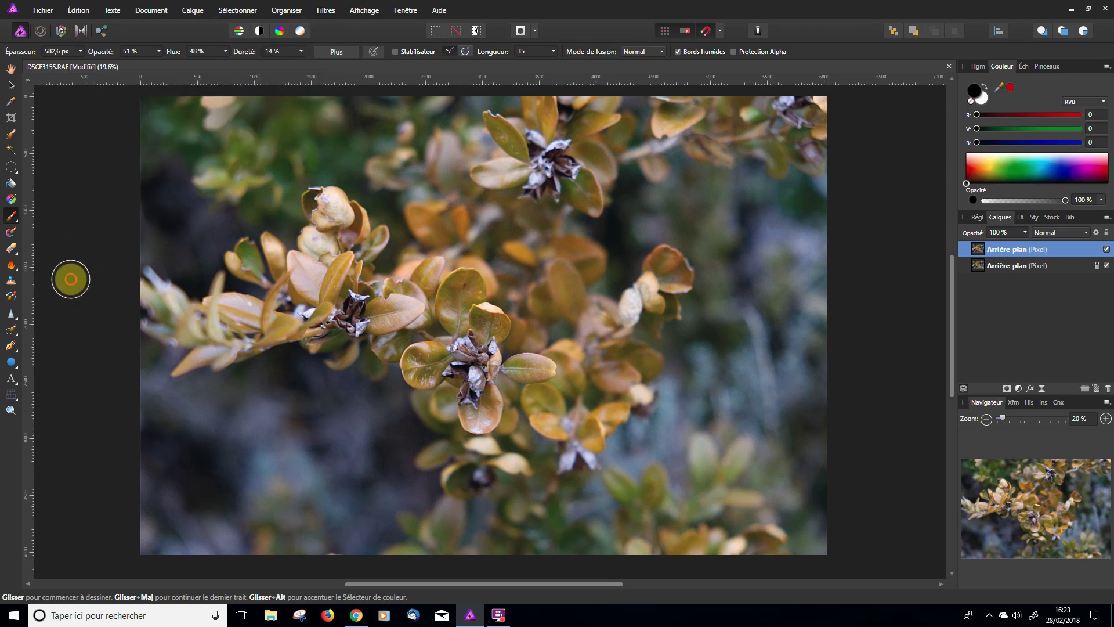
Step: Add a live Vignette filter layer above the photo and move its settings dialog clear of the controls beneath
{"action": "left_click", "coordinate": [188, 12]}
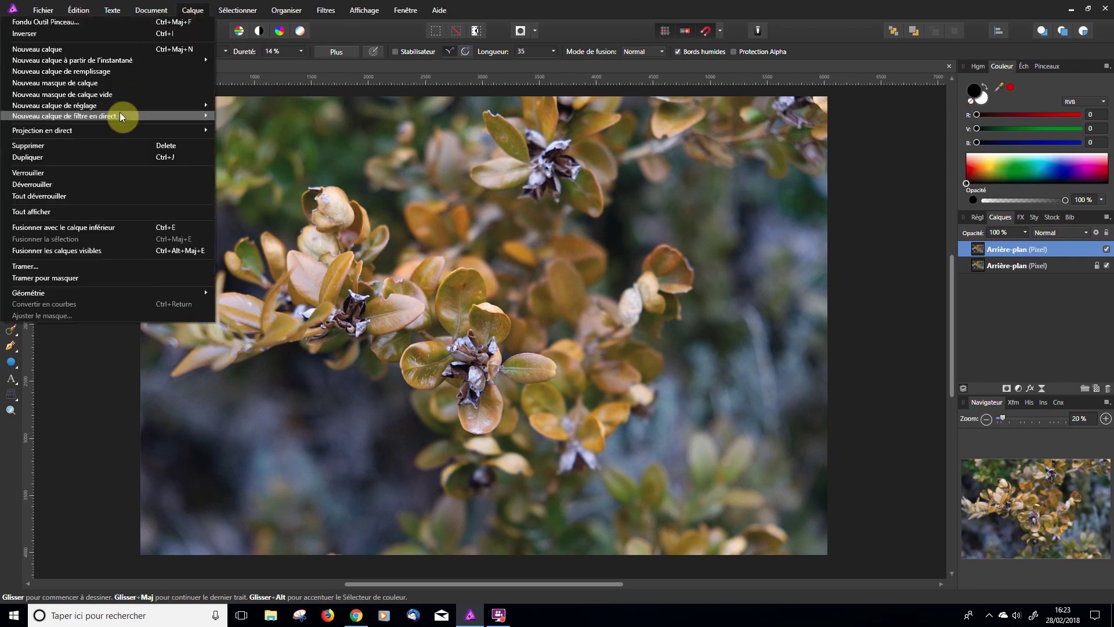
{"action": "mouse_move", "coordinate": [120, 114]}
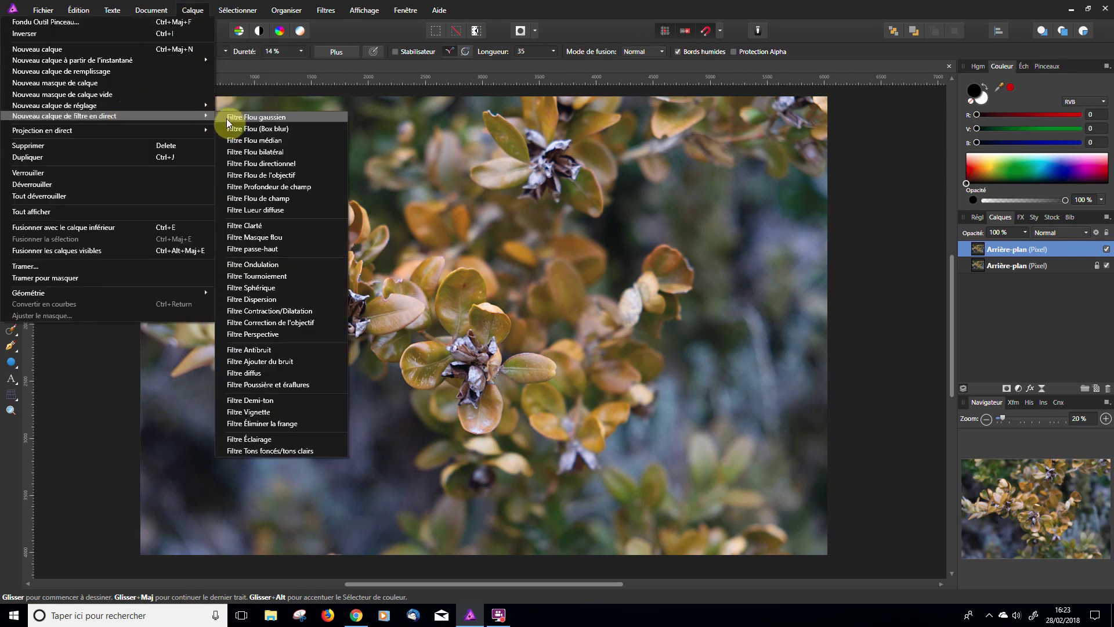
{"action": "left_click", "coordinate": [261, 413]}
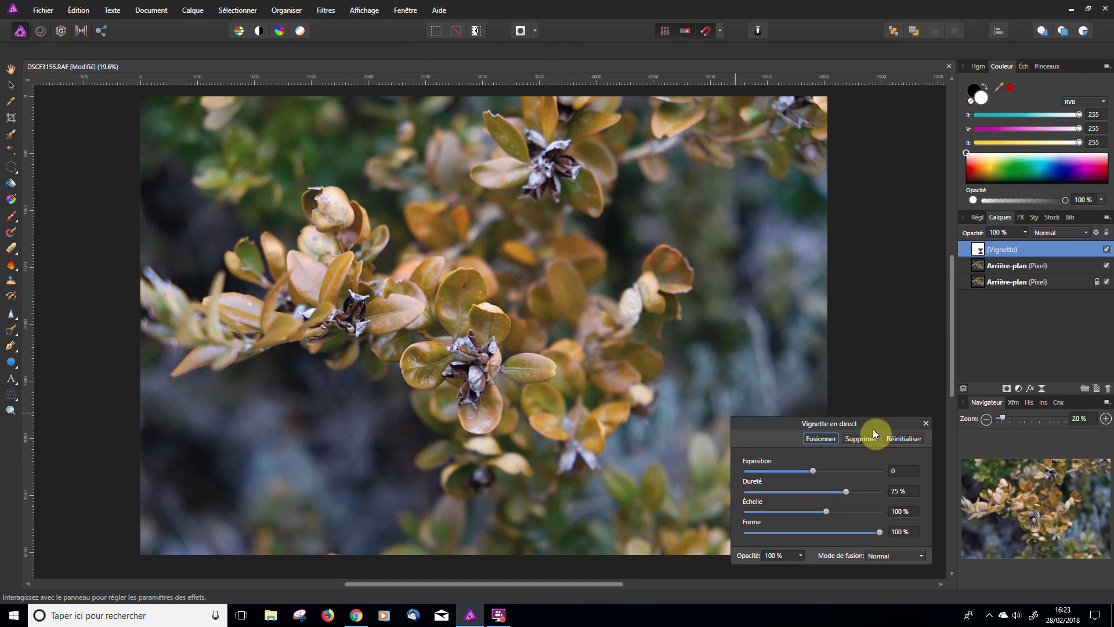
{"action": "left_click_drag", "start_coordinate": [883, 419], "coordinate": [885, 347]}
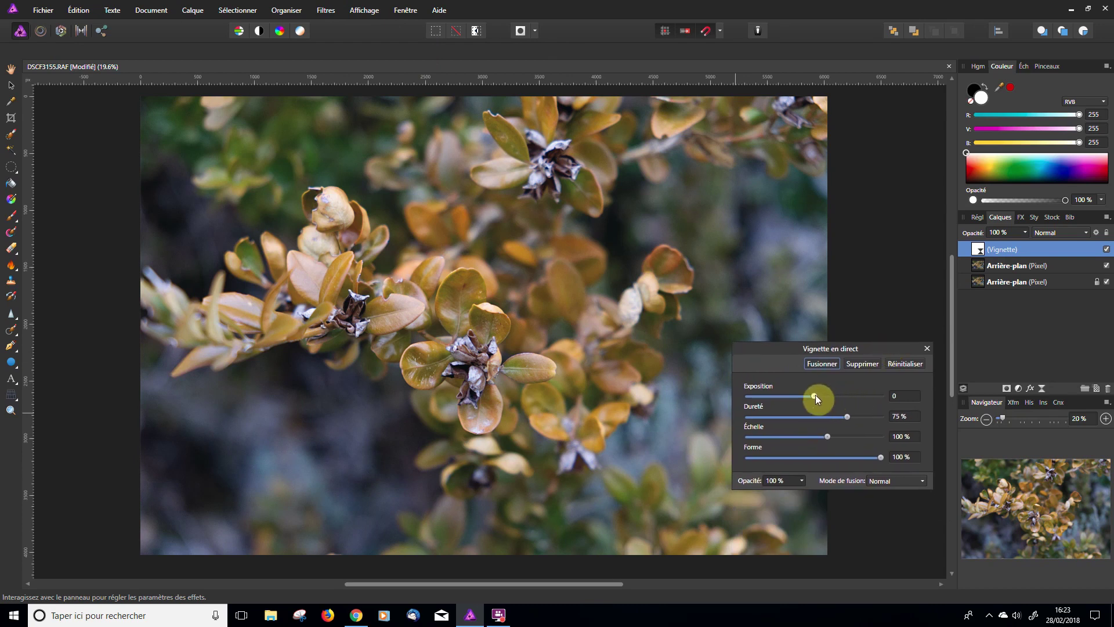
Step: Set the live vignette's exposure to -4 and its hardness to 0 %
{"action": "mouse_move", "coordinate": [815, 395]}
{"action": "left_mouse_down"}
{"action": "mouse_move", "coordinate": [746, 401]}
{"action": "mouse_move", "coordinate": [887, 407]}
{"action": "mouse_move", "coordinate": [816, 396]}
{"action": "left_mouse_up"}
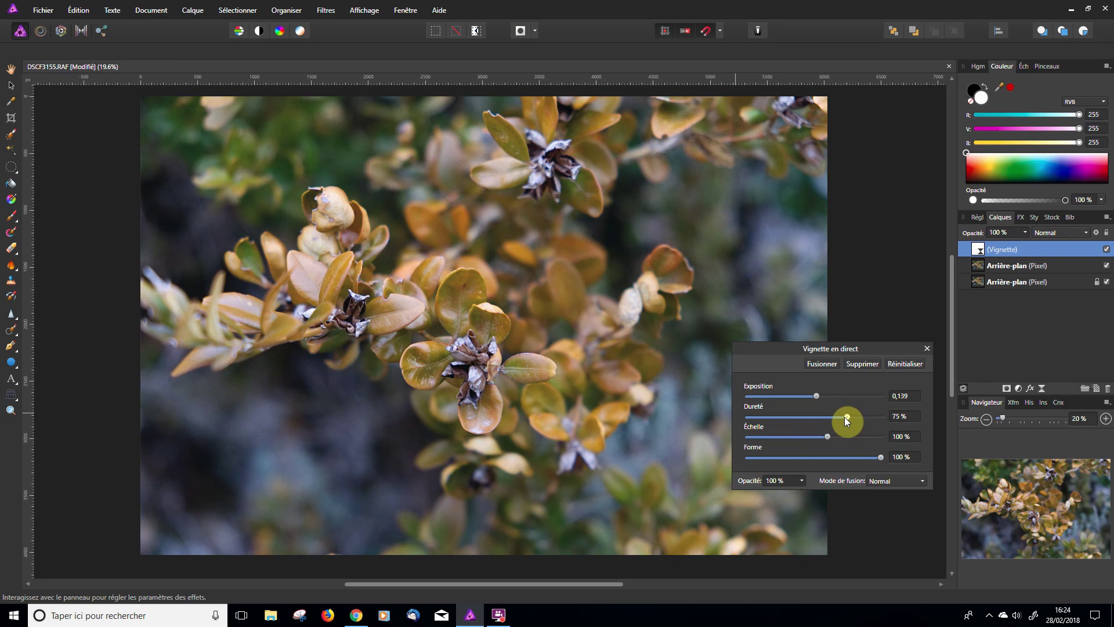
{"action": "left_click_drag", "start_coordinate": [848, 416], "coordinate": [740, 396]}
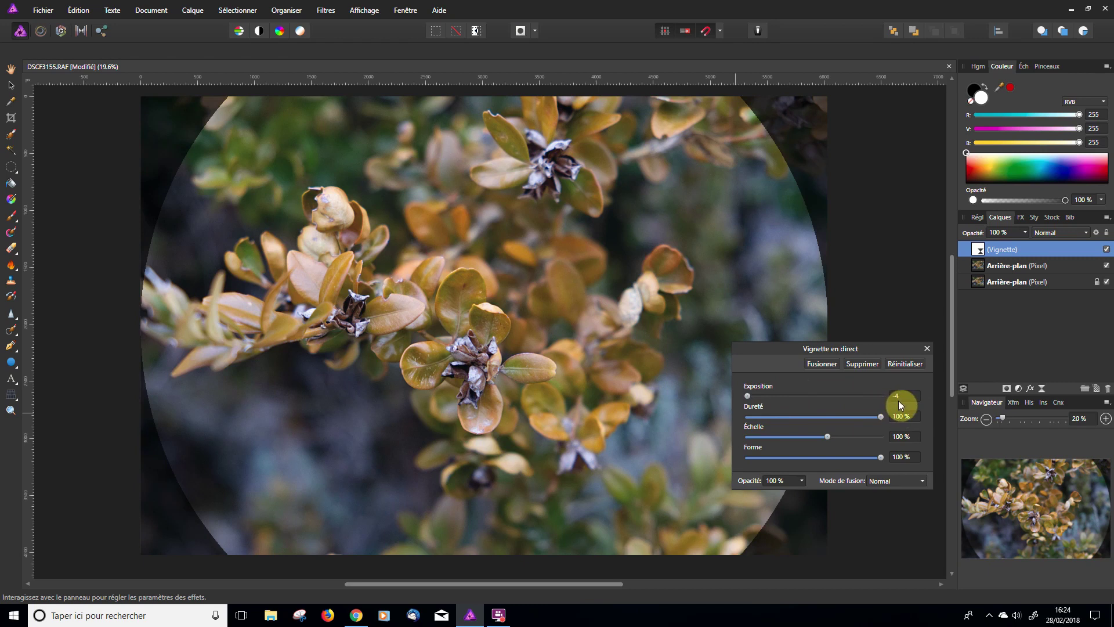
{"action": "left_click_drag", "start_coordinate": [886, 415], "coordinate": [735, 419]}
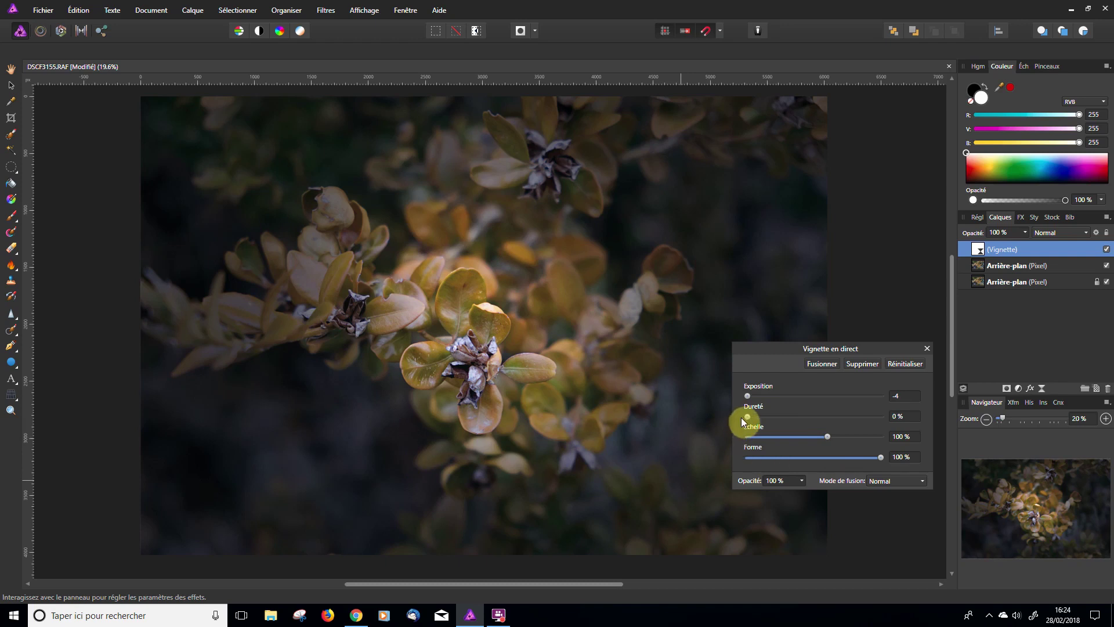
Step: Set the vignette's hardness to 99 % and scale to 67 %, and try an 82 % shape before setting it to 100 %
{"action": "left_click_drag", "start_coordinate": [747, 417], "coordinate": [810, 436]}
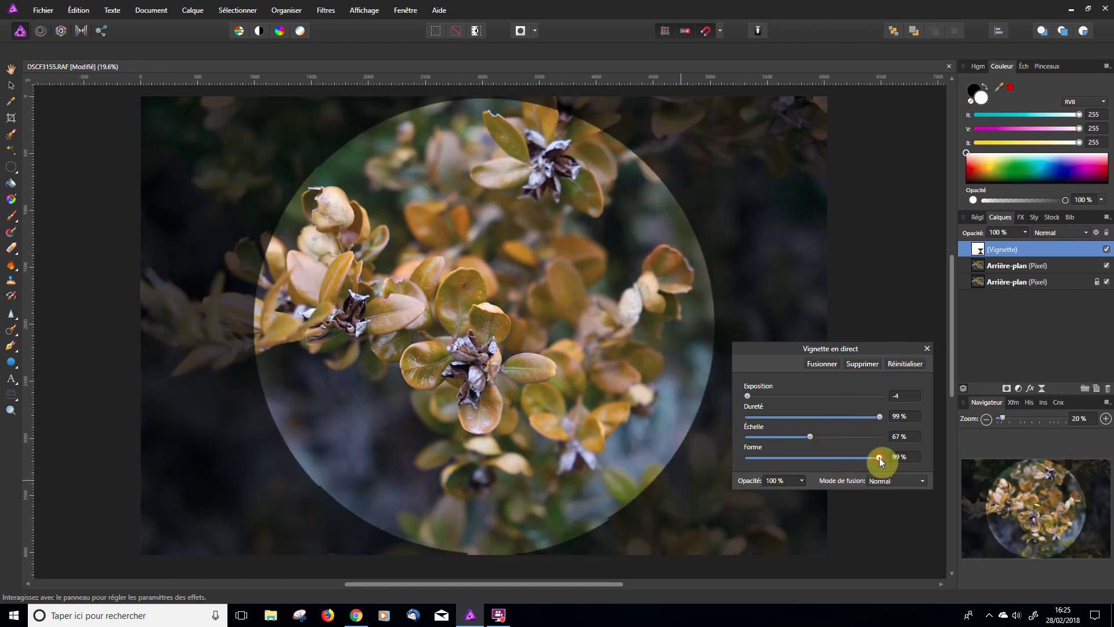
{"action": "mouse_move", "coordinate": [877, 457]}
{"action": "left_mouse_down"}
{"action": "mouse_move", "coordinate": [745, 463]}
{"action": "mouse_move", "coordinate": [873, 456]}
{"action": "mouse_move", "coordinate": [856, 455]}
{"action": "left_mouse_up"}
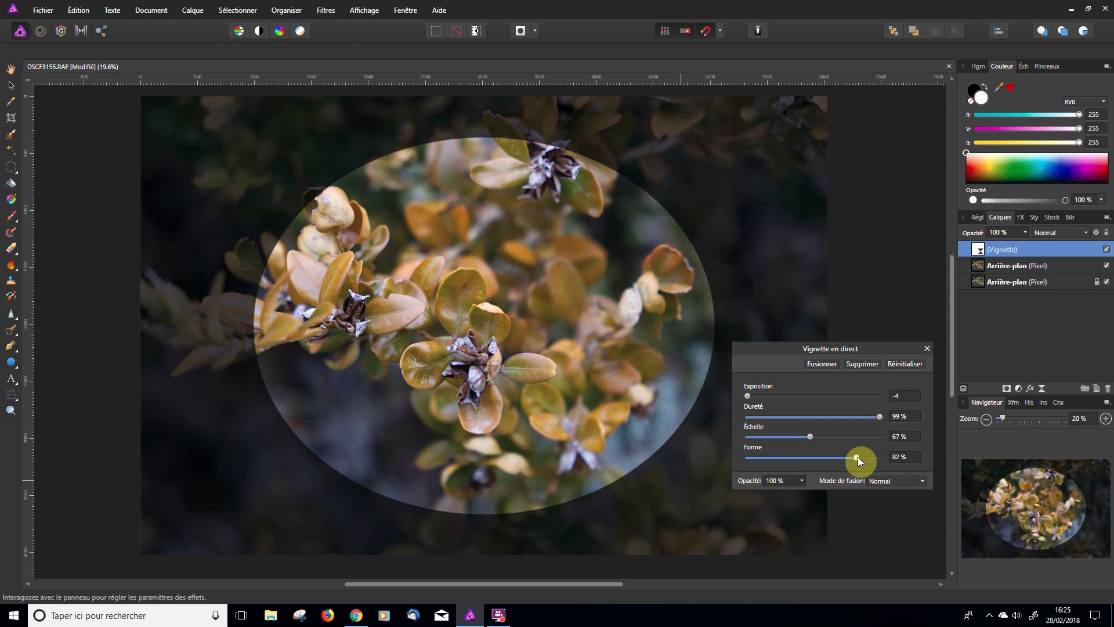
{"action": "left_click_drag", "start_coordinate": [858, 457], "coordinate": [893, 460]}
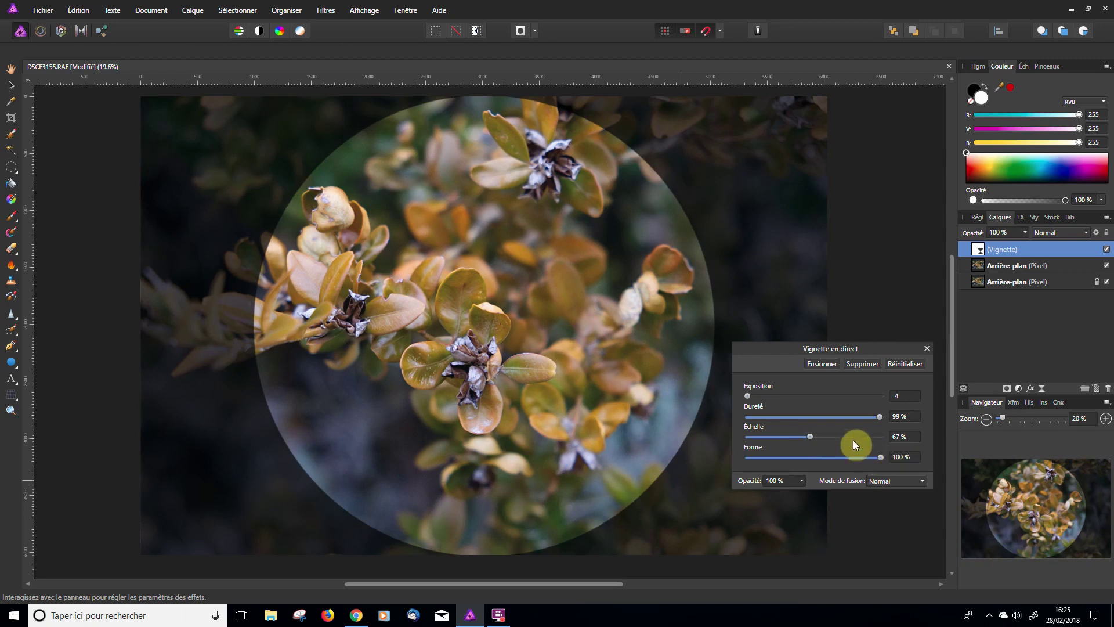
Step: Set the vignette's exposure to -1,252 and hardness to 80 %, close its settings and delete the vignette layer
{"action": "left_click_drag", "start_coordinate": [880, 417], "coordinate": [852, 417]}
{"action": "left_click_drag", "start_coordinate": [747, 396], "coordinate": [793, 396]}
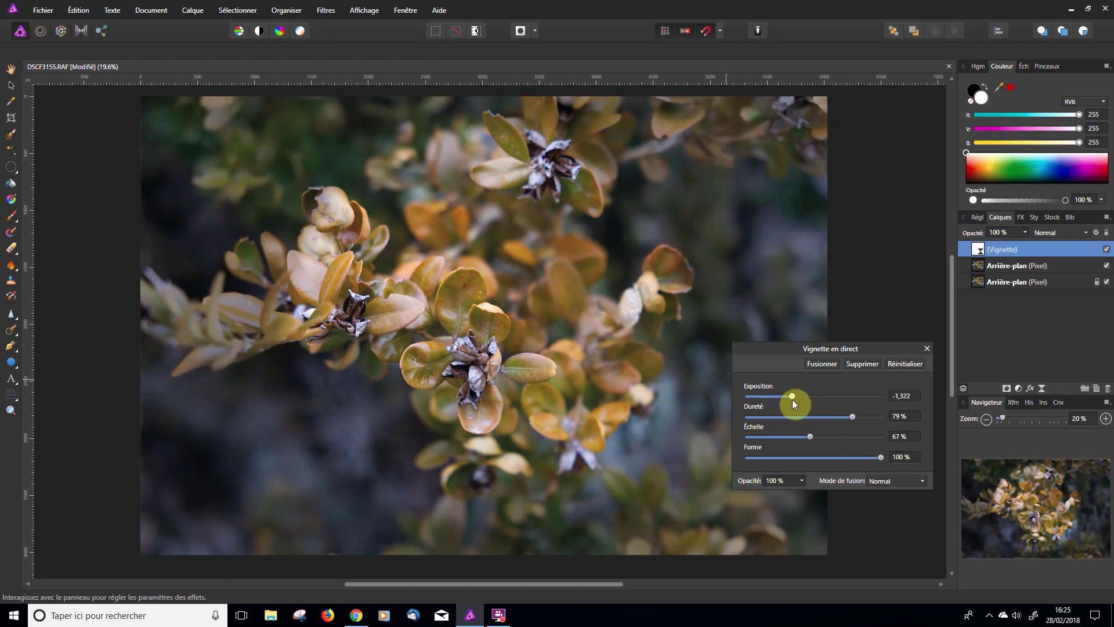
{"action": "mouse_move", "coordinate": [851, 416]}
{"action": "left_mouse_down"}
{"action": "mouse_move", "coordinate": [827, 416]}
{"action": "mouse_move", "coordinate": [892, 423]}
{"action": "mouse_move", "coordinate": [839, 412]}
{"action": "mouse_move", "coordinate": [863, 418]}
{"action": "left_mouse_up"}
{"action": "mouse_move", "coordinate": [859, 417]}
{"action": "left_mouse_down"}
{"action": "mouse_move", "coordinate": [843, 416]}
{"action": "mouse_move", "coordinate": [854, 415]}
{"action": "left_mouse_up"}
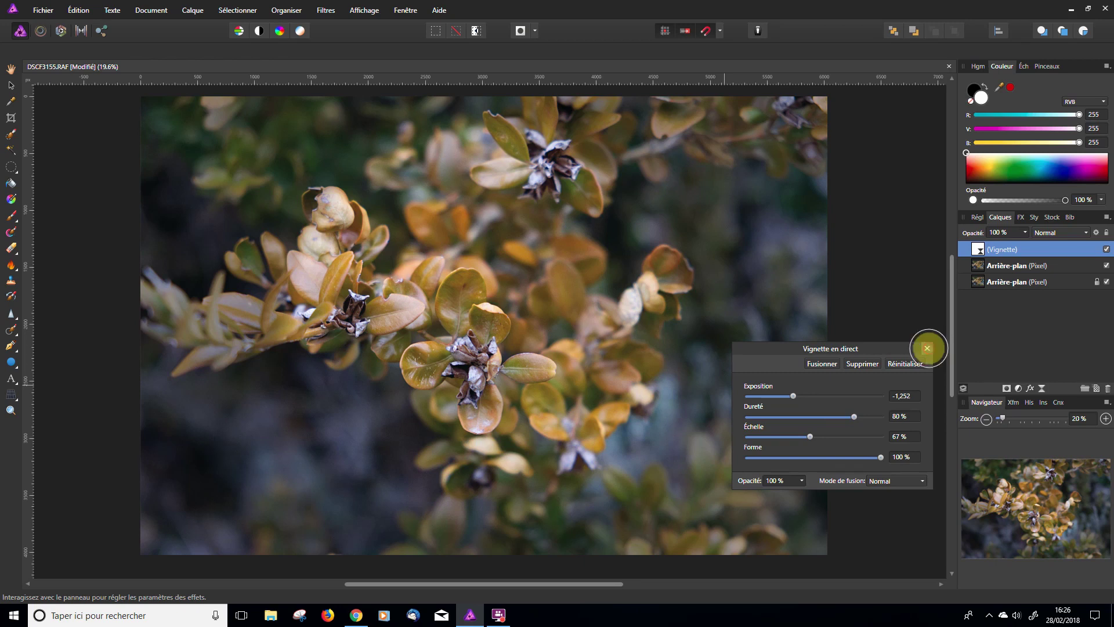
{"action": "left_click", "coordinate": [928, 348]}
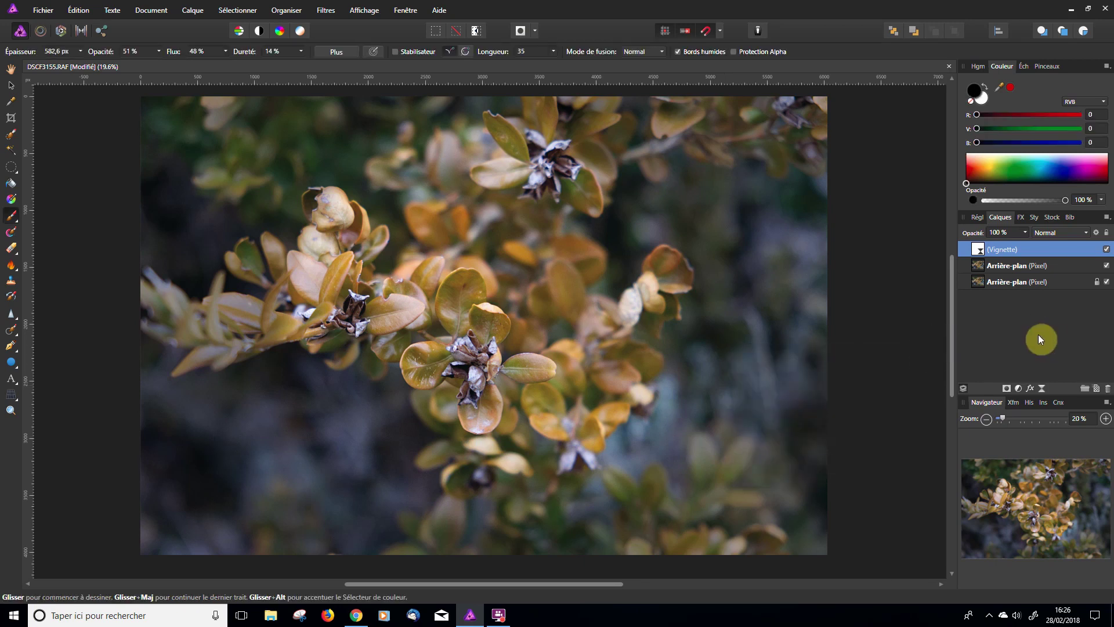
{"action": "left_click", "coordinate": [1107, 389]}
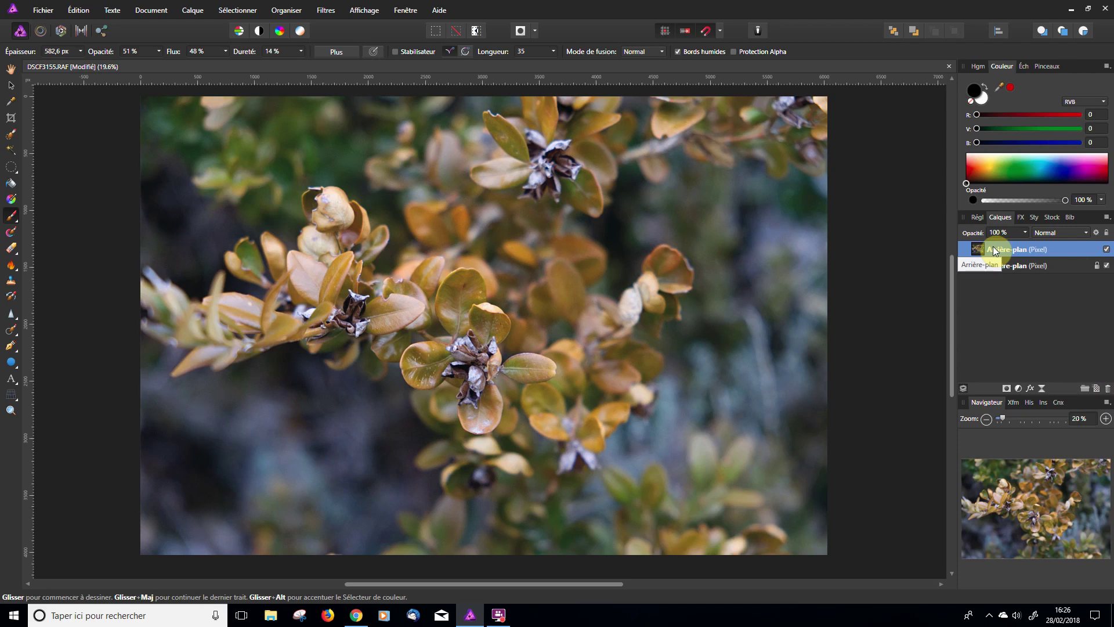
Step: Add a Curves adjustment above the photo and pull the master curve's midtones down to darken the image
{"action": "key", "text": "ctrl+m"}
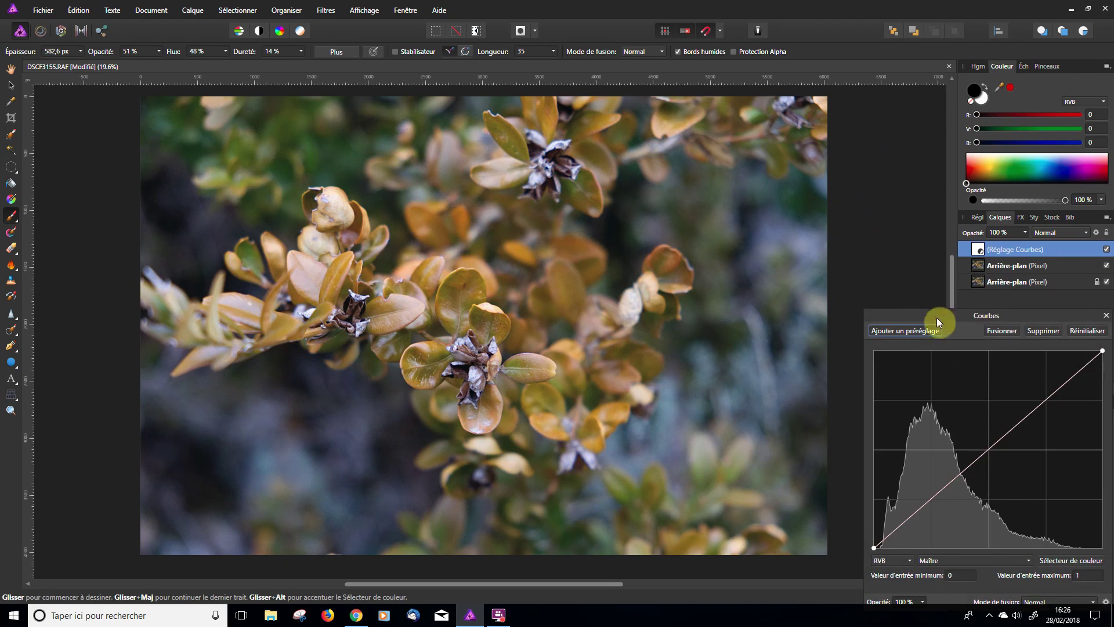
{"action": "left_click_drag", "start_coordinate": [936, 318], "coordinate": [883, 270]}
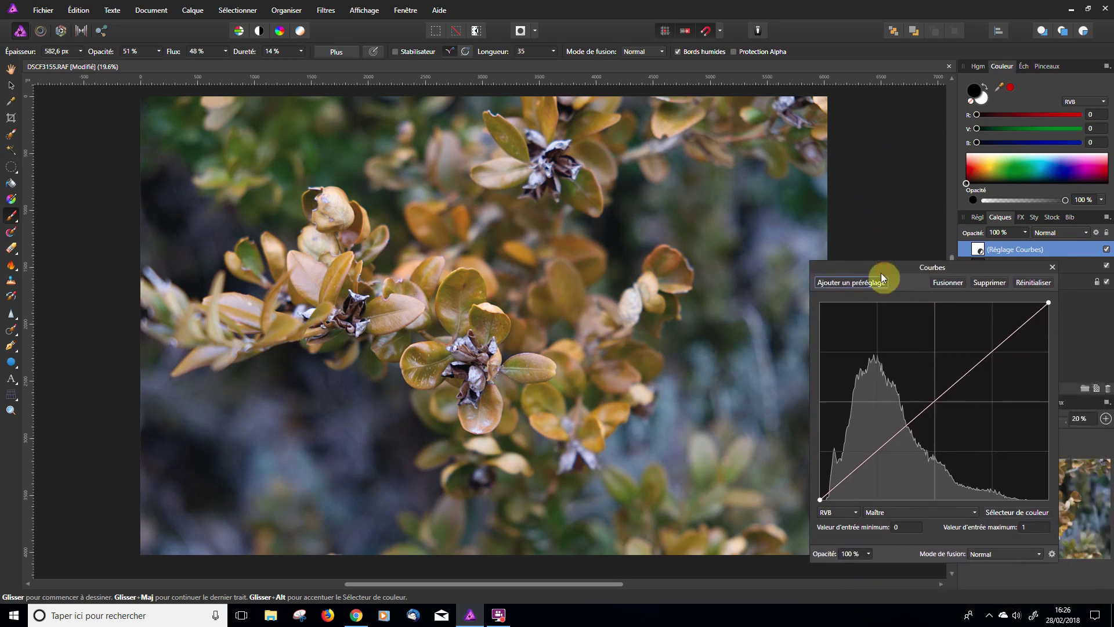
{"action": "left_click", "coordinate": [934, 402]}
{"action": "left_click_drag", "start_coordinate": [948, 414], "coordinate": [954, 425]}
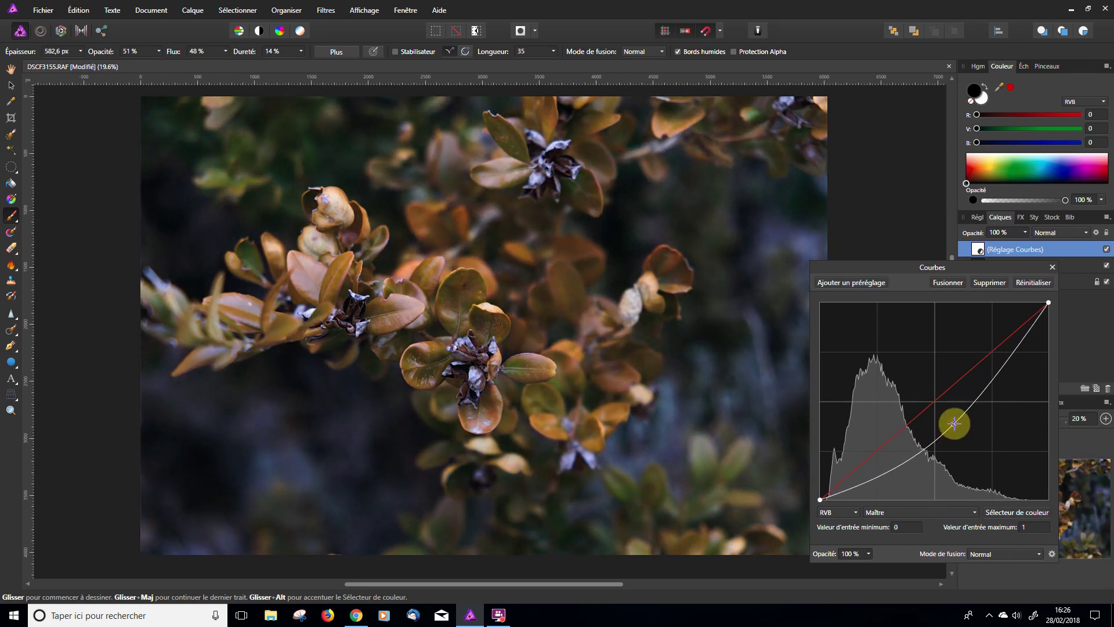
{"action": "left_click", "coordinate": [1052, 268]}
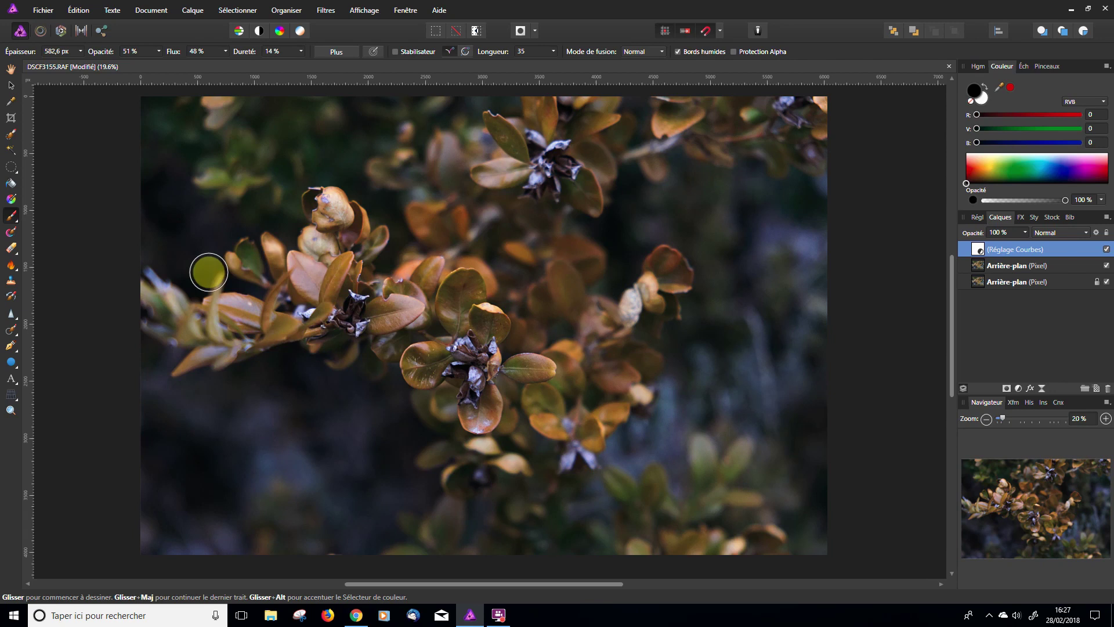
Step: Enlarge the paint brush to 4096 px and paint black on the Curves adjustment over the central leaves to mask out the darkening
{"action": "key", "text": "bracketright"}
{"action": "key", "text": "bracketright"}
{"action": "key", "text": "bracketright"}
{"action": "key", "text": "bracketright"}
{"action": "key", "text": "bracketright"}
{"action": "key", "text": "bracketright"}
{"action": "key", "text": "bracketright"}
{"action": "key", "text": "bracketright"}
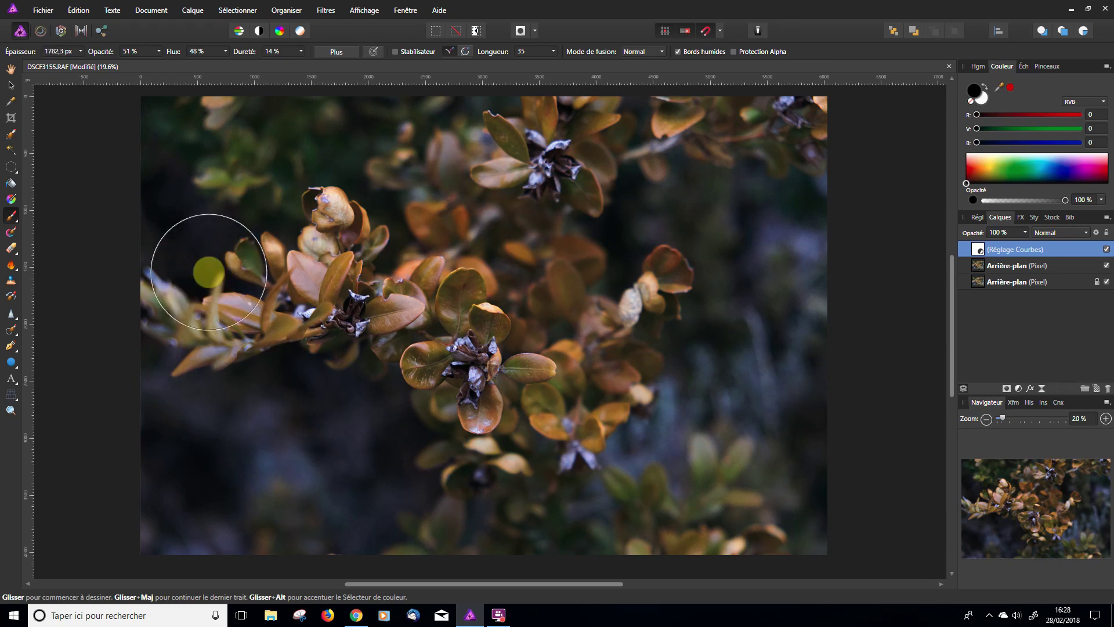
{"action": "key", "text": "bracketright"}
{"action": "key", "text": "bracketright"}
{"action": "key", "text": "bracketright"}
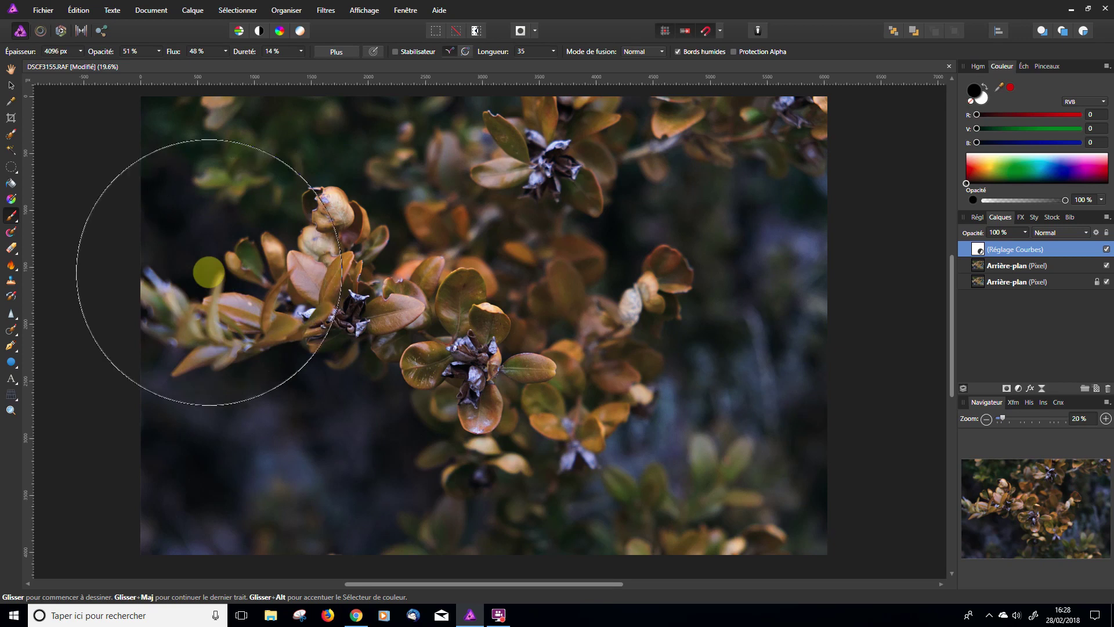
{"action": "left_click", "coordinate": [209, 272]}
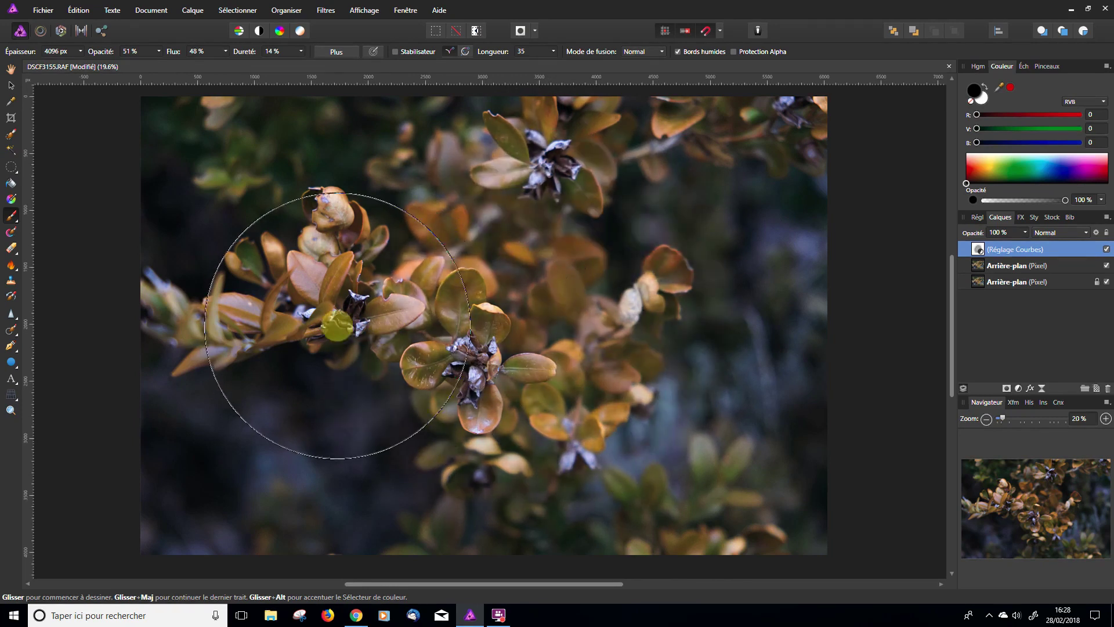
{"action": "left_click_drag", "start_coordinate": [499, 250], "coordinate": [525, 246]}
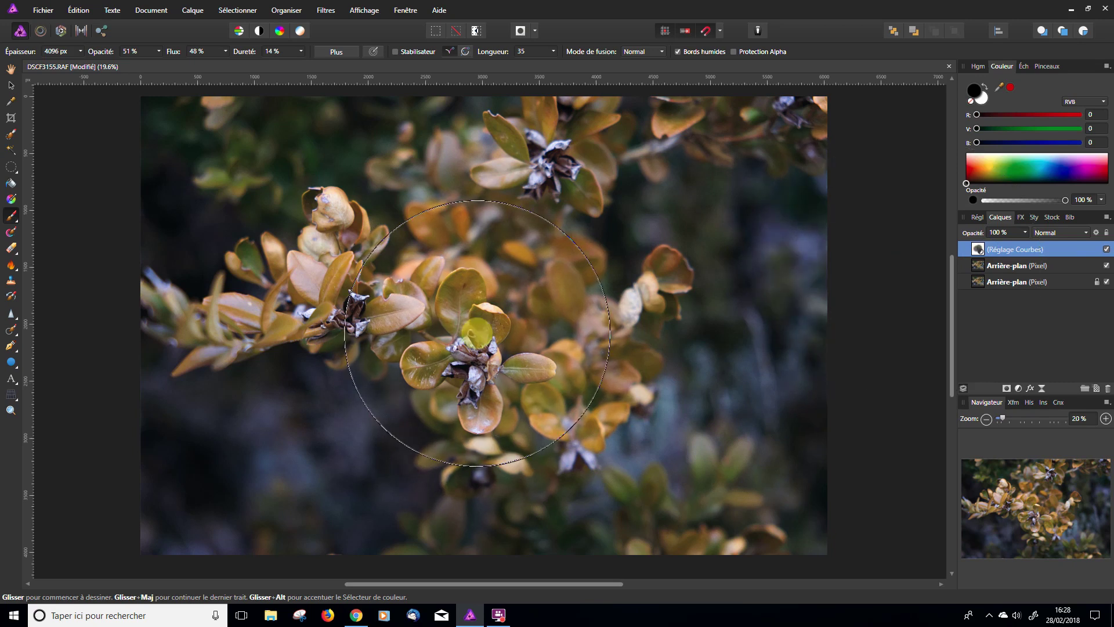
Step: Toggle the Curves adjustment's visibility to compare the photo with and without the masked darkening
{"action": "left_click", "coordinate": [1106, 249]}
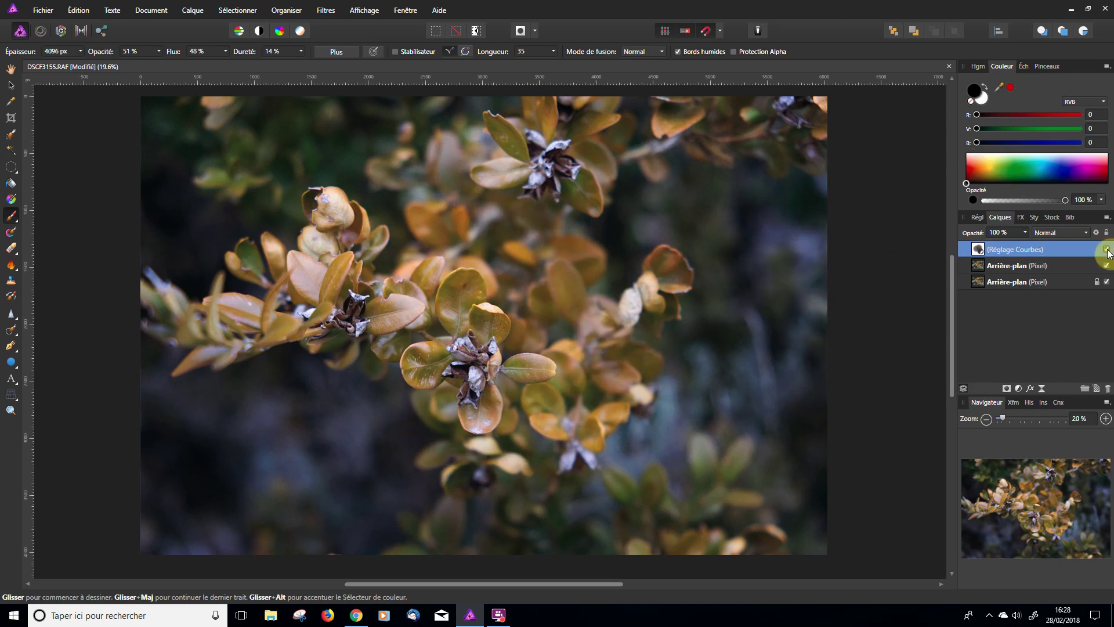
{"action": "left_click", "coordinate": [1106, 249]}
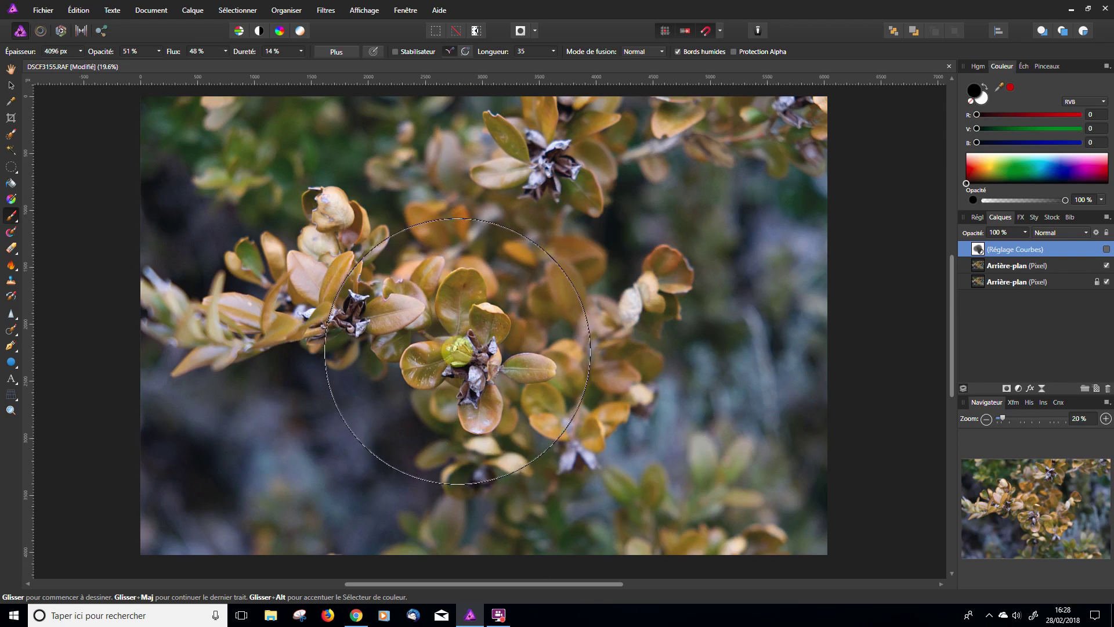
{"action": "left_click", "coordinate": [1106, 249]}
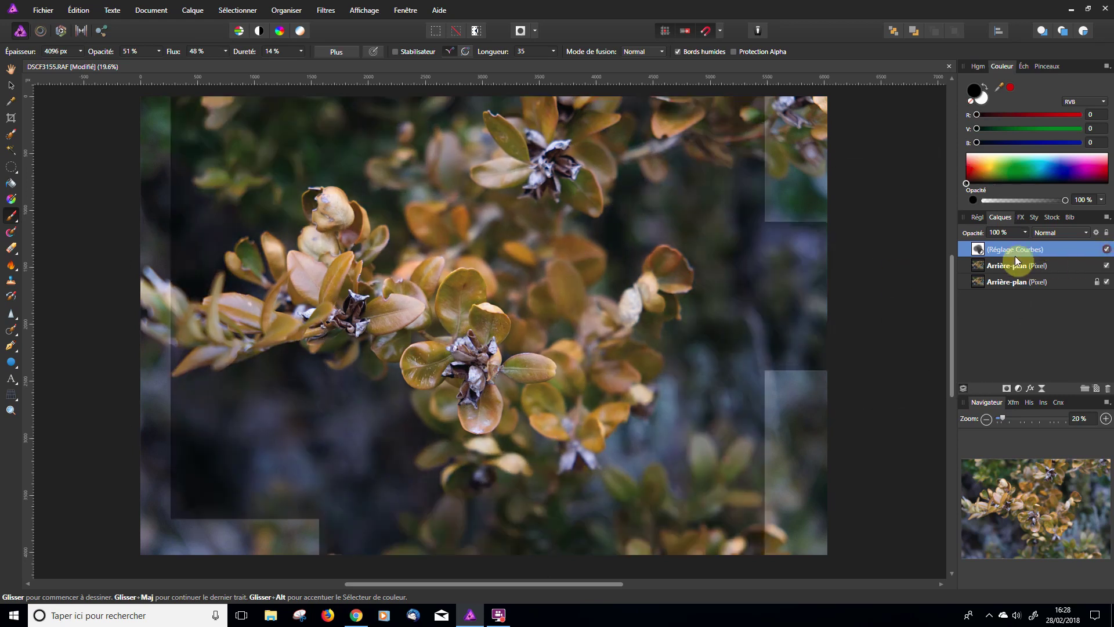
Step: Reopen the Curves adjustment, pull the midtone point to the bottom to exaggerate the darkening, and paint more black over the branches
{"action": "double_click", "coordinate": [978, 250]}
{"action": "left_click", "coordinate": [953, 424]}
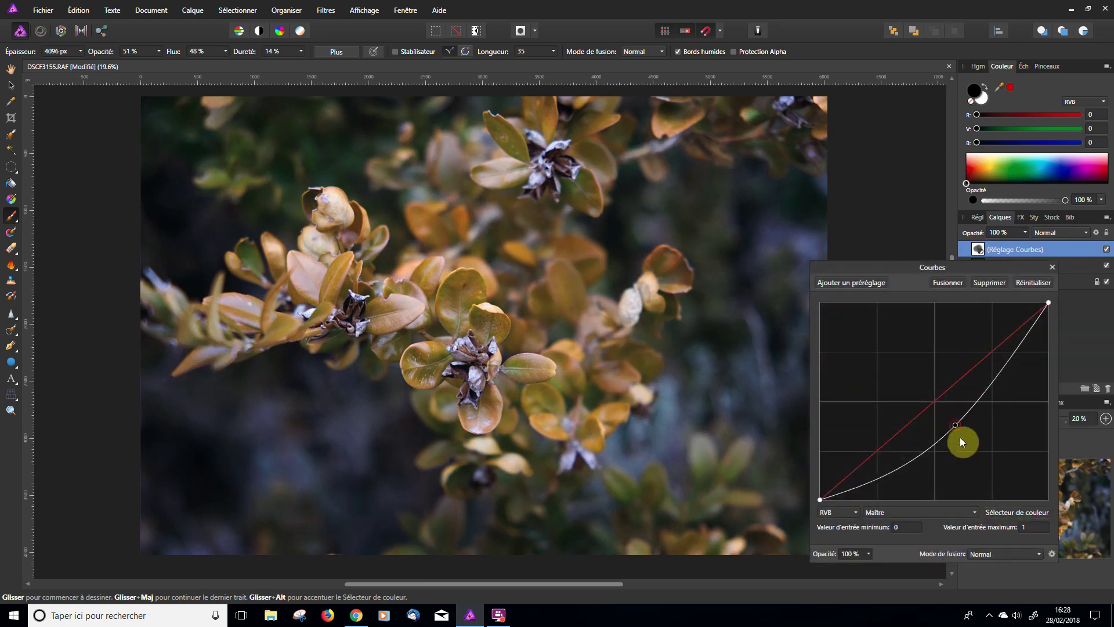
{"action": "left_click_drag", "start_coordinate": [978, 471], "coordinate": [1022, 524]}
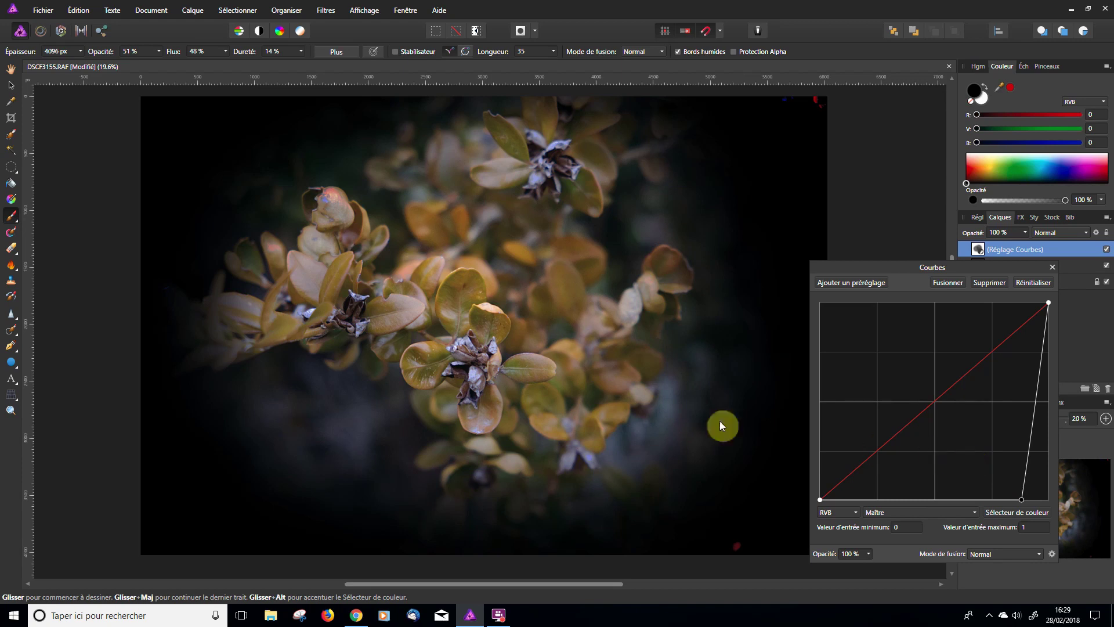
{"action": "mouse_move", "coordinate": [719, 420]}
{"action": "left_mouse_down"}
{"action": "mouse_move", "coordinate": [595, 392]}
{"action": "mouse_move", "coordinate": [354, 238]}
{"action": "mouse_move", "coordinate": [334, 213]}
{"action": "mouse_move", "coordinate": [330, 242]}
{"action": "mouse_move", "coordinate": [457, 394]}
{"action": "mouse_move", "coordinate": [400, 267]}
{"action": "mouse_move", "coordinate": [403, 232]}
{"action": "mouse_move", "coordinate": [427, 288]}
{"action": "mouse_move", "coordinate": [437, 274]}
{"action": "mouse_move", "coordinate": [343, 211]}
{"action": "mouse_move", "coordinate": [421, 270]}
{"action": "mouse_move", "coordinate": [533, 394]}
{"action": "mouse_move", "coordinate": [513, 350]}
{"action": "mouse_move", "coordinate": [501, 363]}
{"action": "mouse_move", "coordinate": [455, 350]}
{"action": "mouse_move", "coordinate": [479, 362]}
{"action": "mouse_move", "coordinate": [516, 348]}
{"action": "mouse_move", "coordinate": [399, 311]}
{"action": "mouse_move", "coordinate": [359, 333]}
{"action": "mouse_move", "coordinate": [445, 298]}
{"action": "mouse_move", "coordinate": [521, 226]}
{"action": "left_mouse_up"}
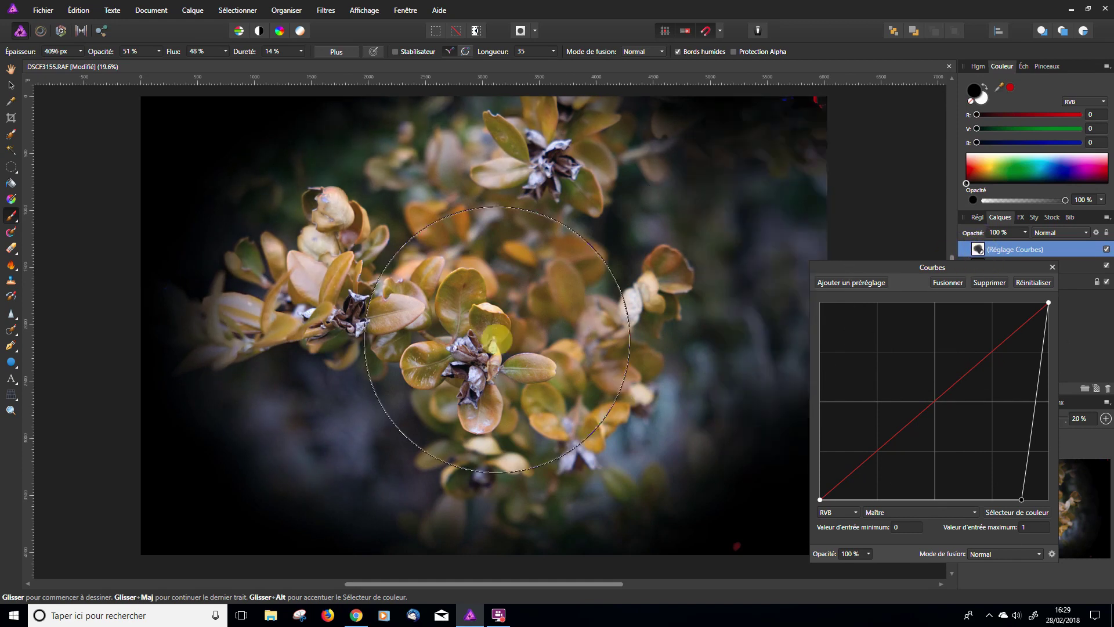
Step: Raise the curve's midtone point back to a mild darkening and add lowered points in the highlights and shadows
{"action": "left_click_drag", "start_coordinate": [1021, 499], "coordinate": [911, 389]}
{"action": "left_click_drag", "start_coordinate": [875, 340], "coordinate": [954, 413]}
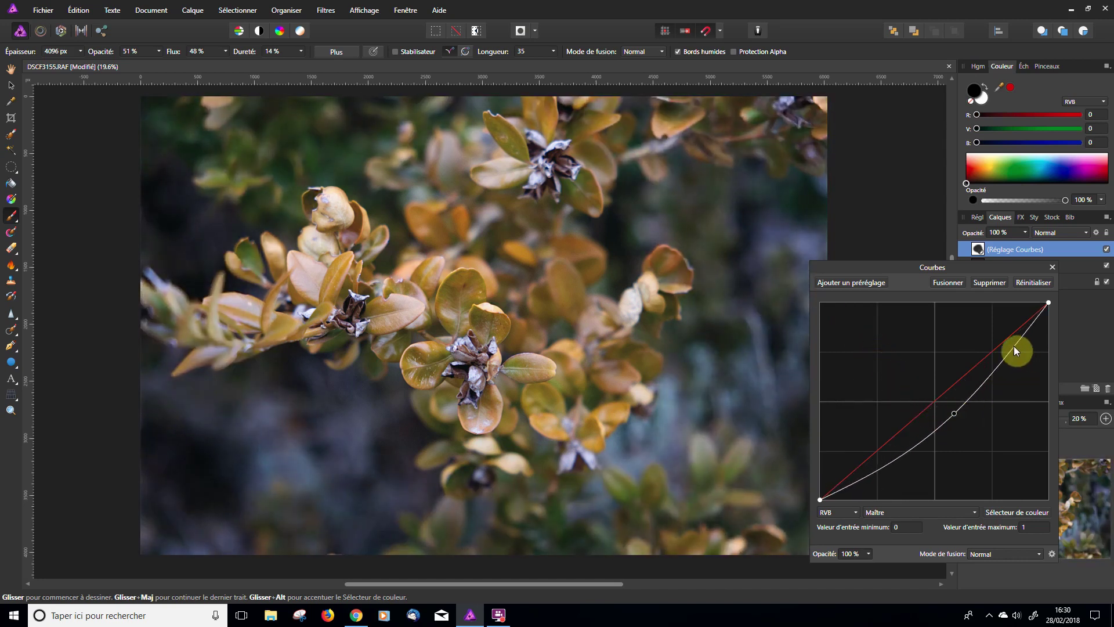
{"action": "left_click_drag", "start_coordinate": [1012, 345], "coordinate": [1019, 353]}
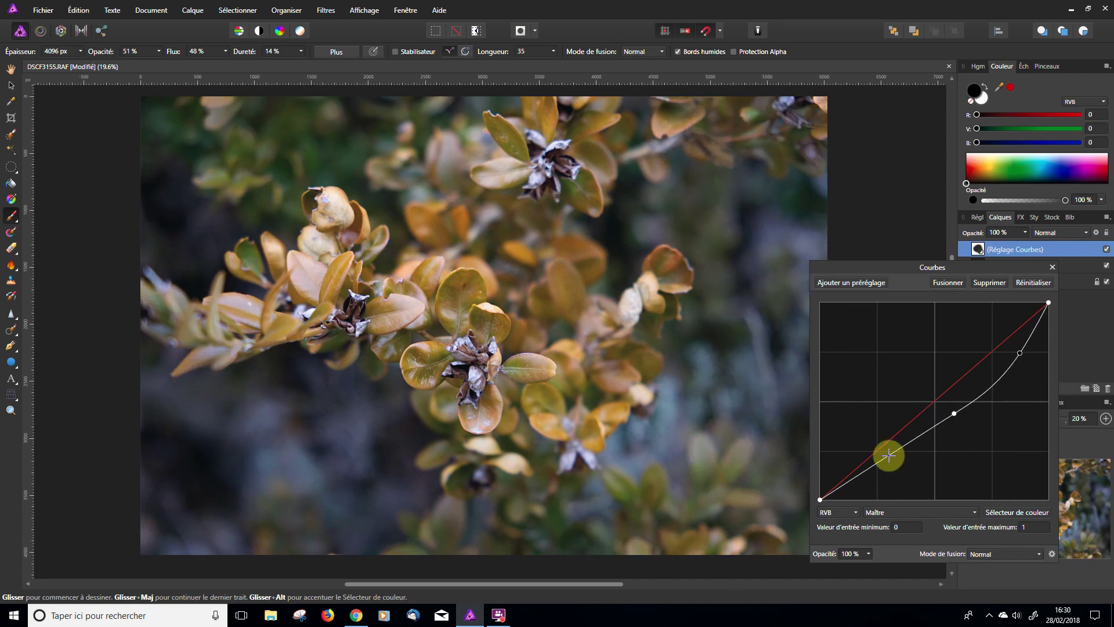
{"action": "left_click_drag", "start_coordinate": [888, 455], "coordinate": [896, 466]}
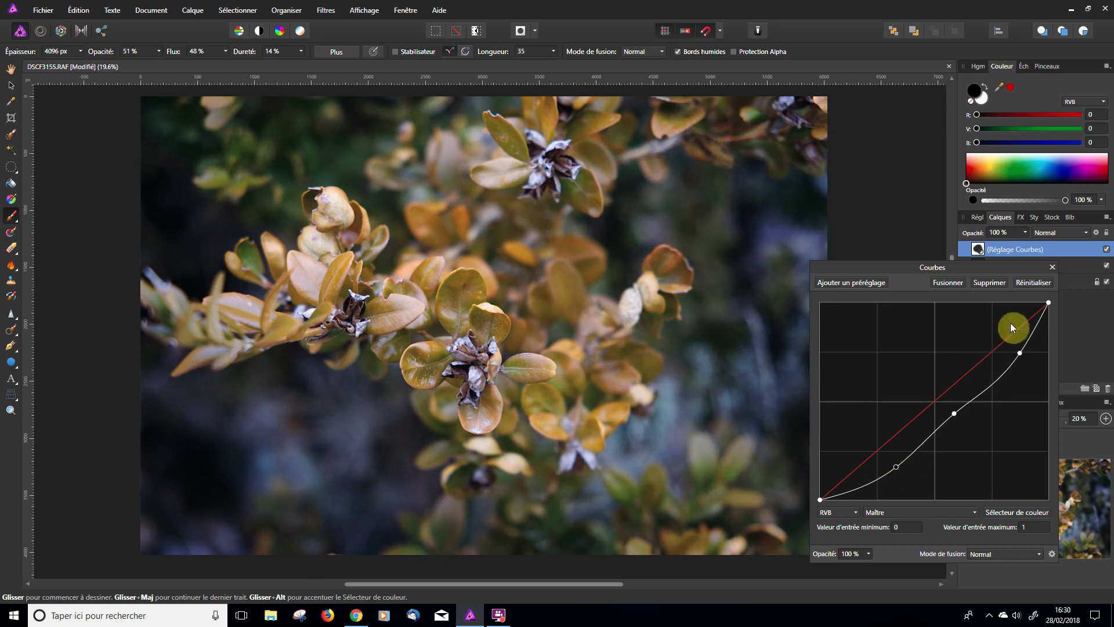
{"action": "left_click", "coordinate": [1052, 267]}
Step: Switch the reshaped Curves adjustment off and on to compare the finished vignette with the original photo
{"action": "left_click", "coordinate": [1107, 250]}
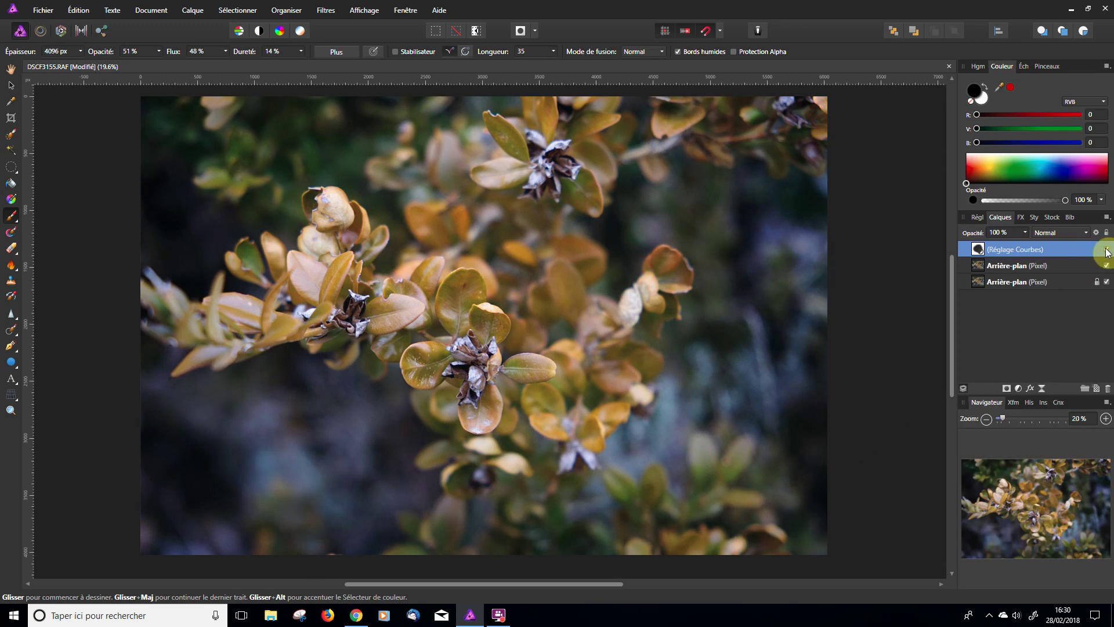
{"action": "left_click", "coordinate": [1107, 250]}
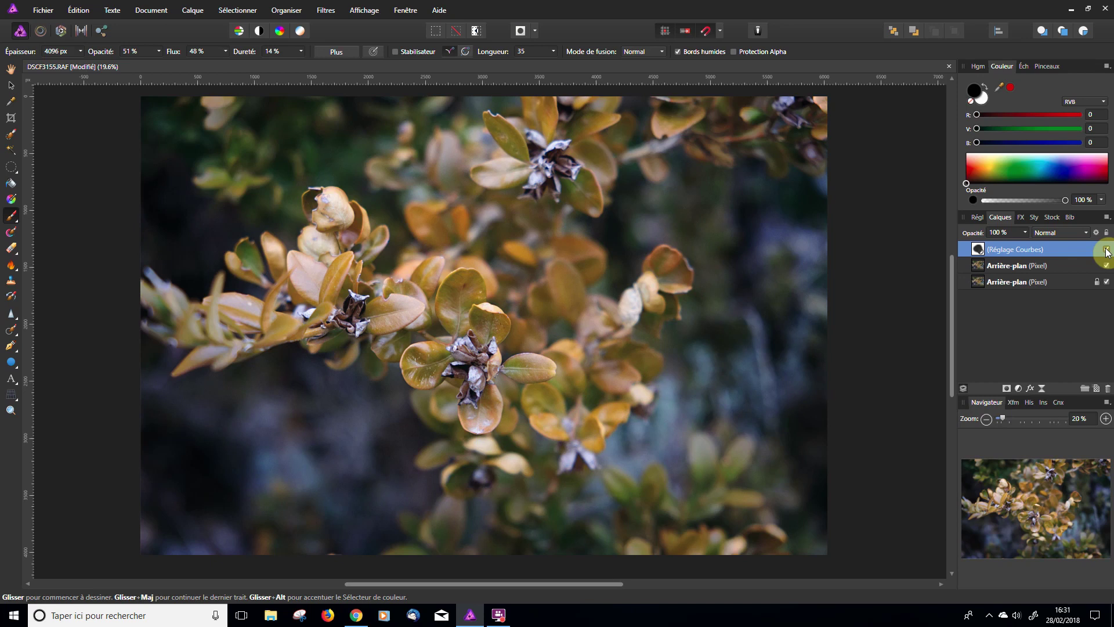
{"action": "left_click", "coordinate": [1106, 250]}
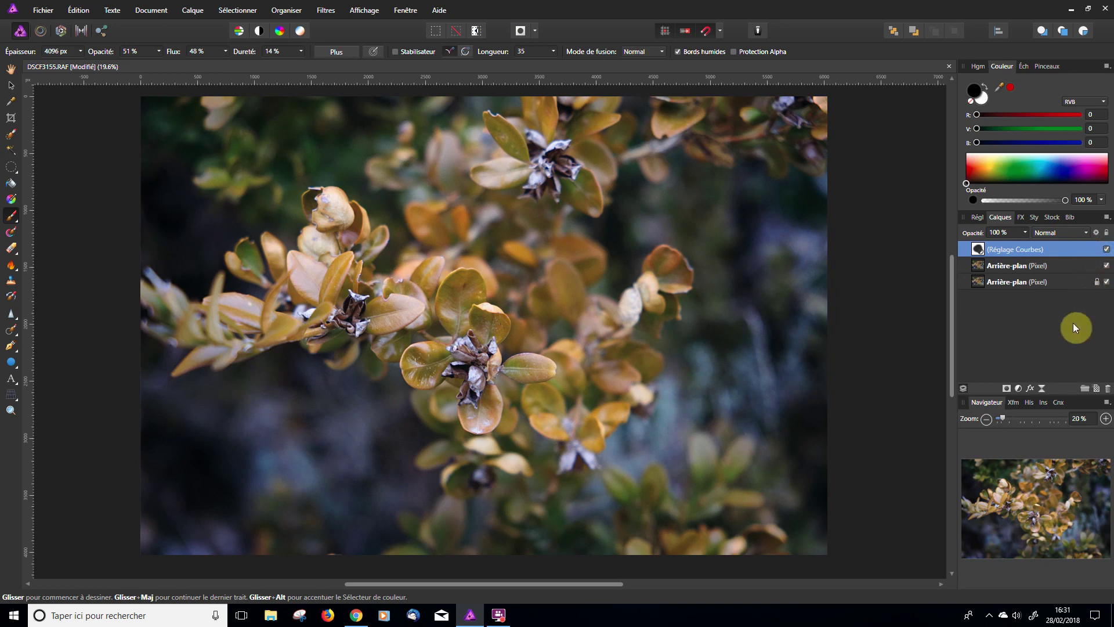